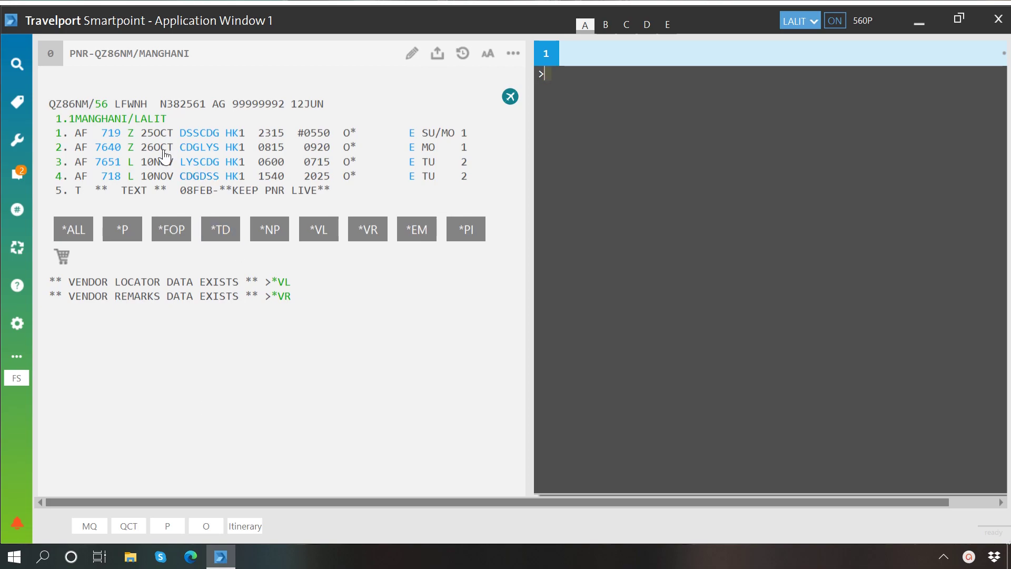
# Show the seat map for segment 4, AF 718 CDG–DSS, with Seat Type left on Any.
pyautogui.click(130, 165)
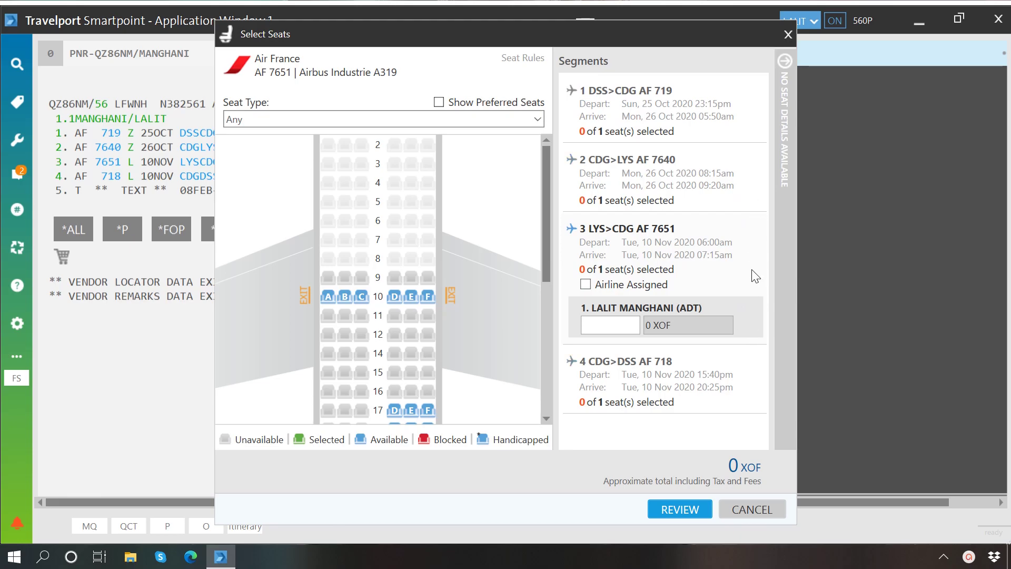
pyautogui.click(692, 380)
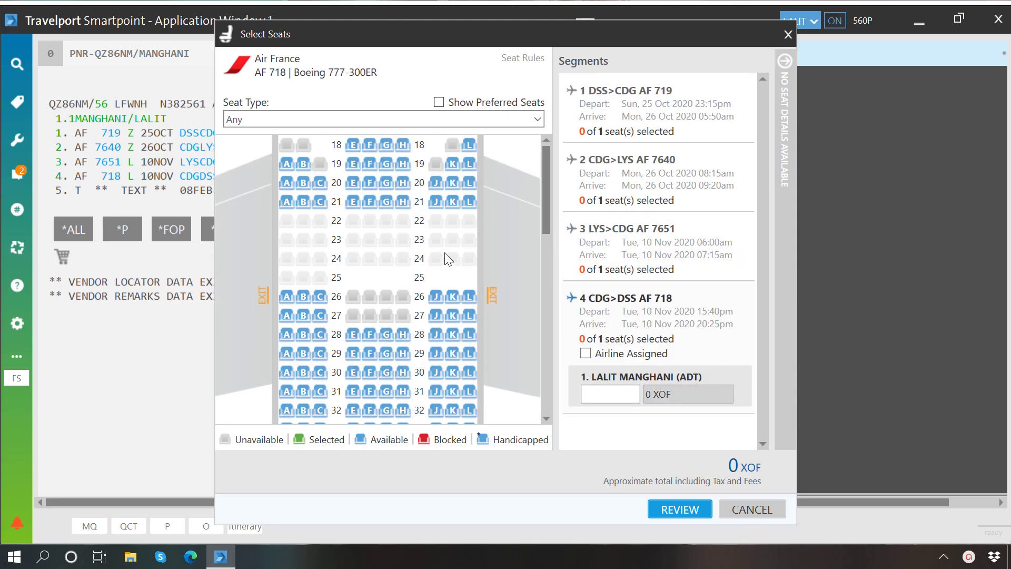
pyautogui.click(457, 122)
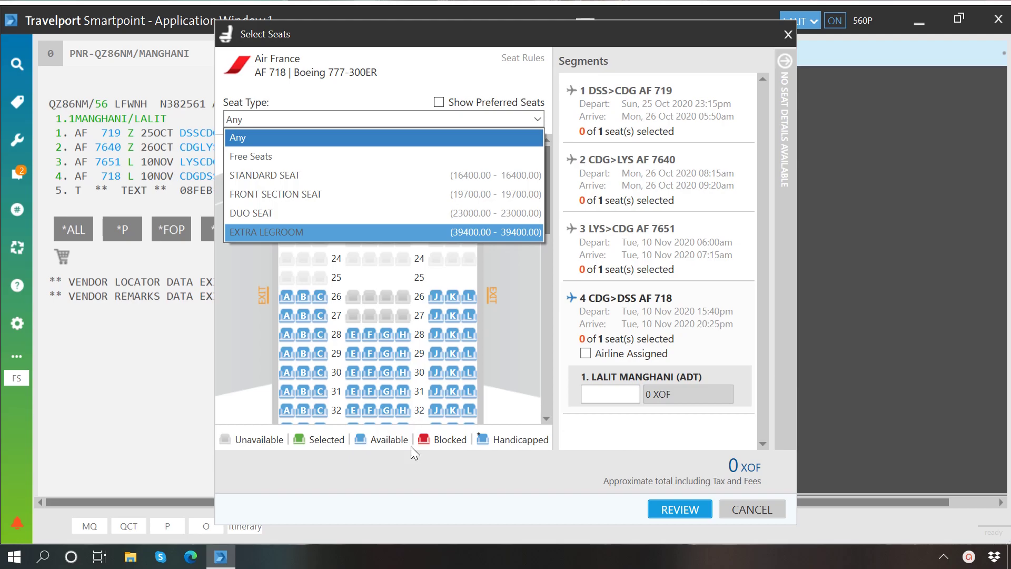
pyautogui.click(450, 491)
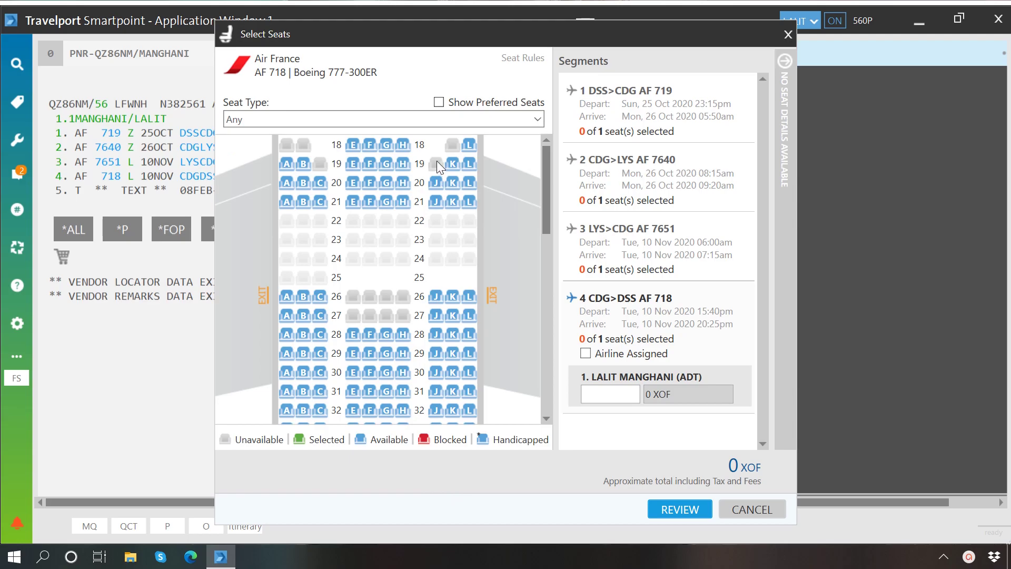
pyautogui.moveTo(437, 207)
pyautogui.moveTo(406, 208)
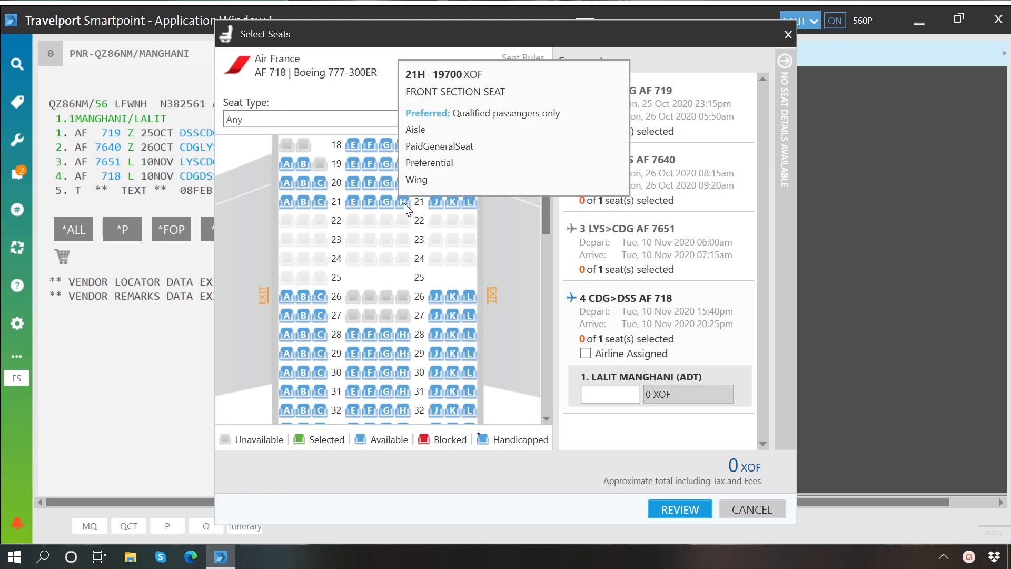
# Choose seats 21H on AF 718, 10D on AF 7651 and 3G on AF 719, then review them.
pyautogui.click(404, 204)
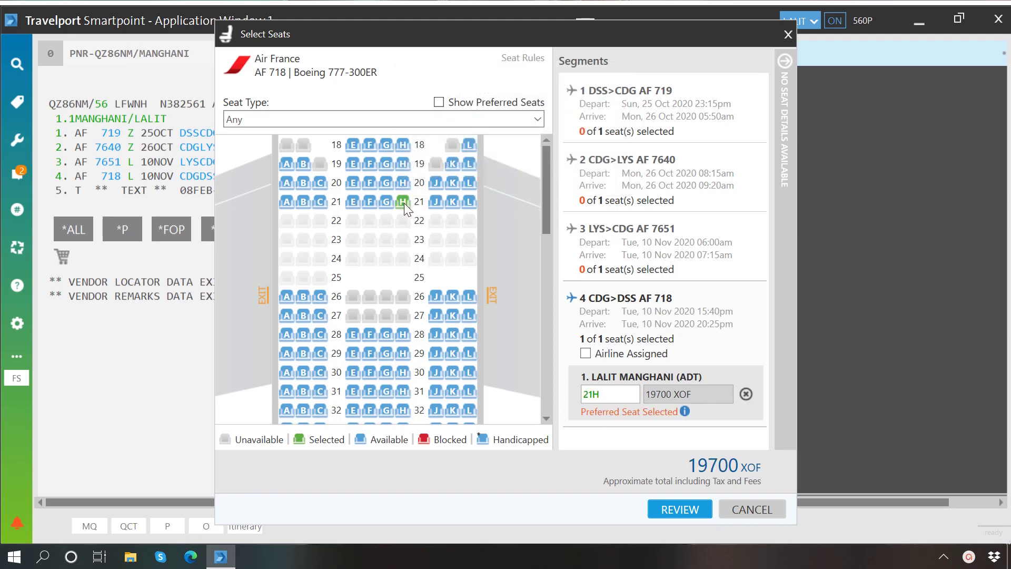
pyautogui.click(607, 258)
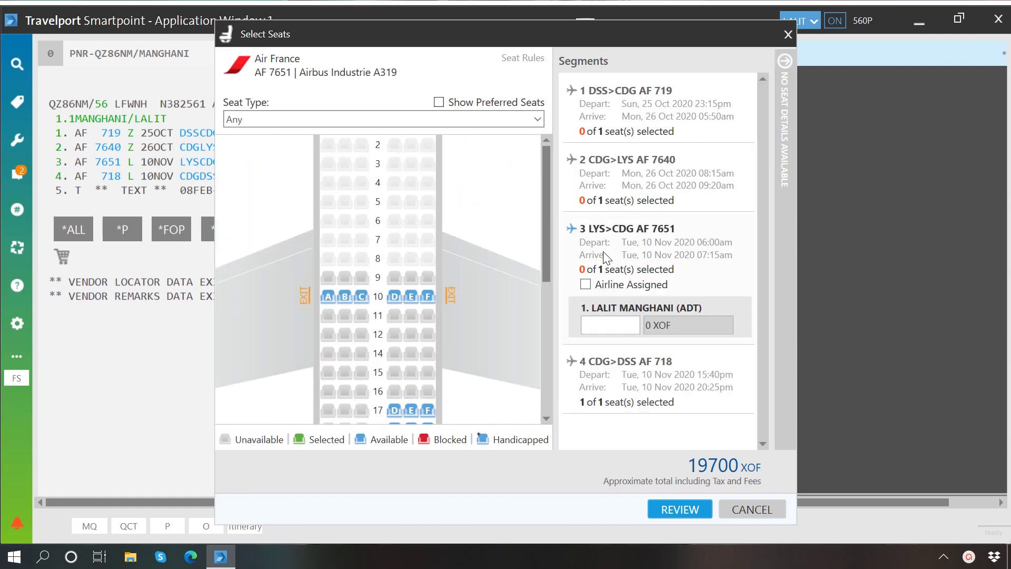
pyautogui.click(398, 296)
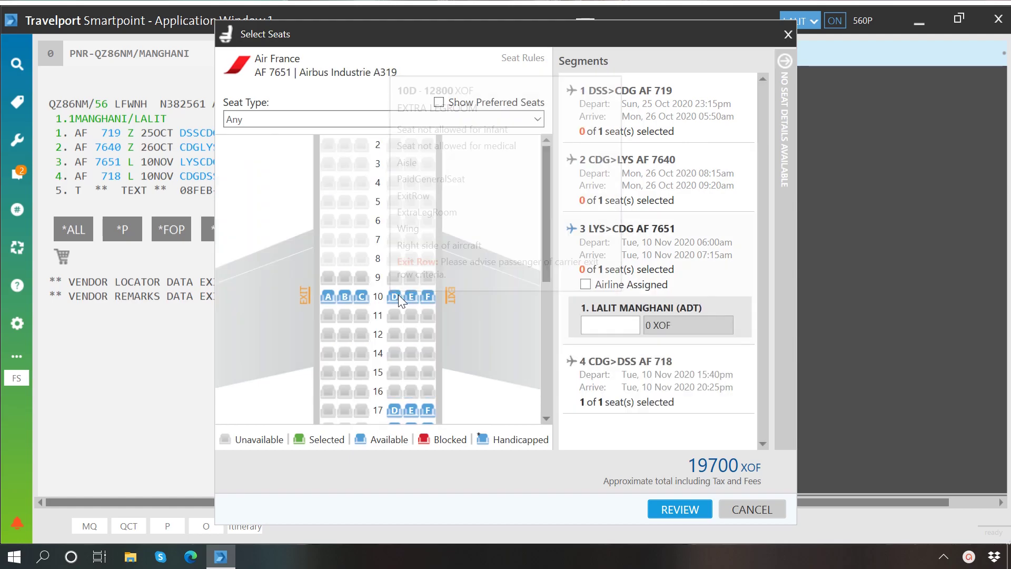
pyautogui.click(668, 118)
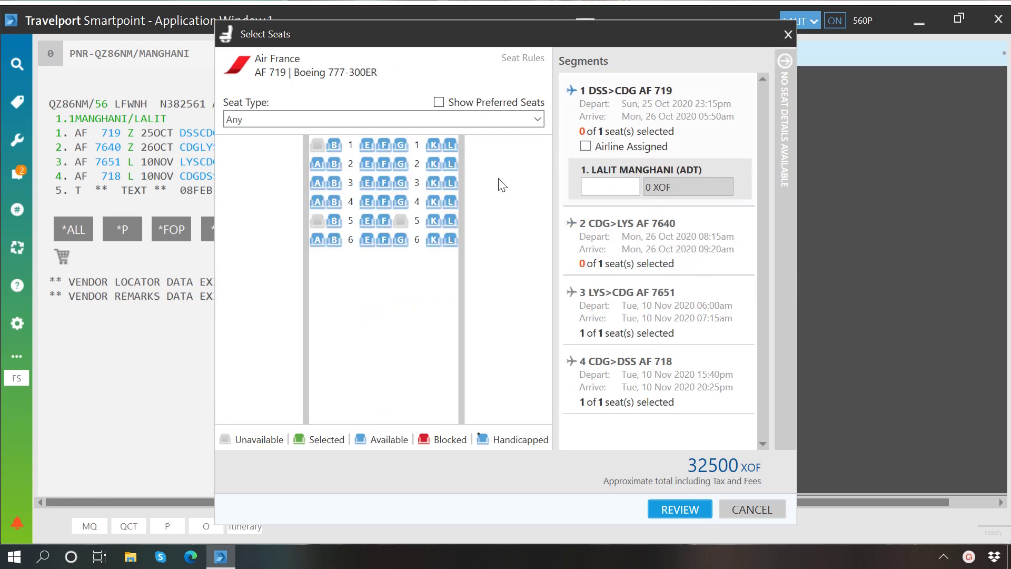
pyautogui.click(399, 185)
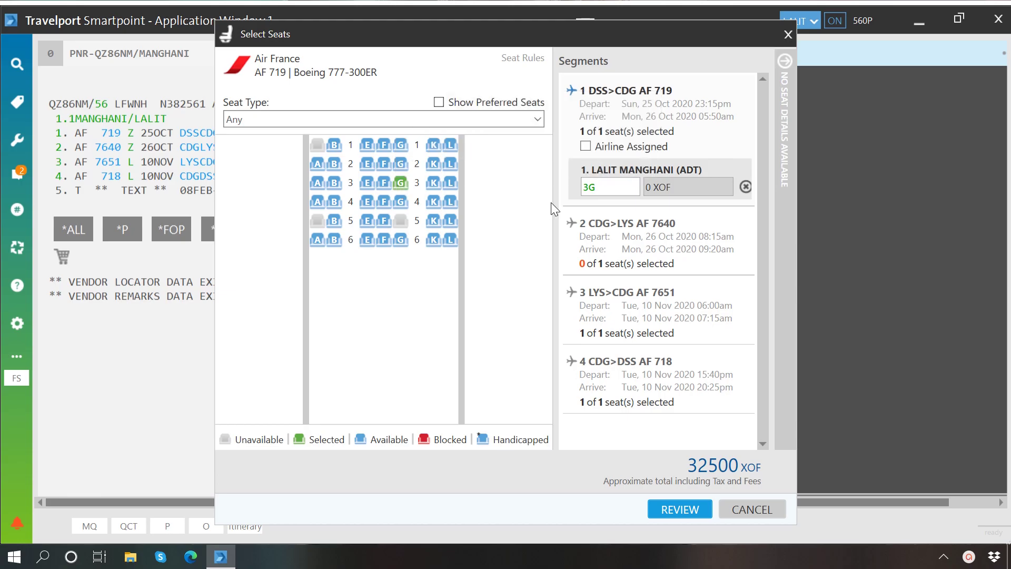
pyautogui.click(683, 505)
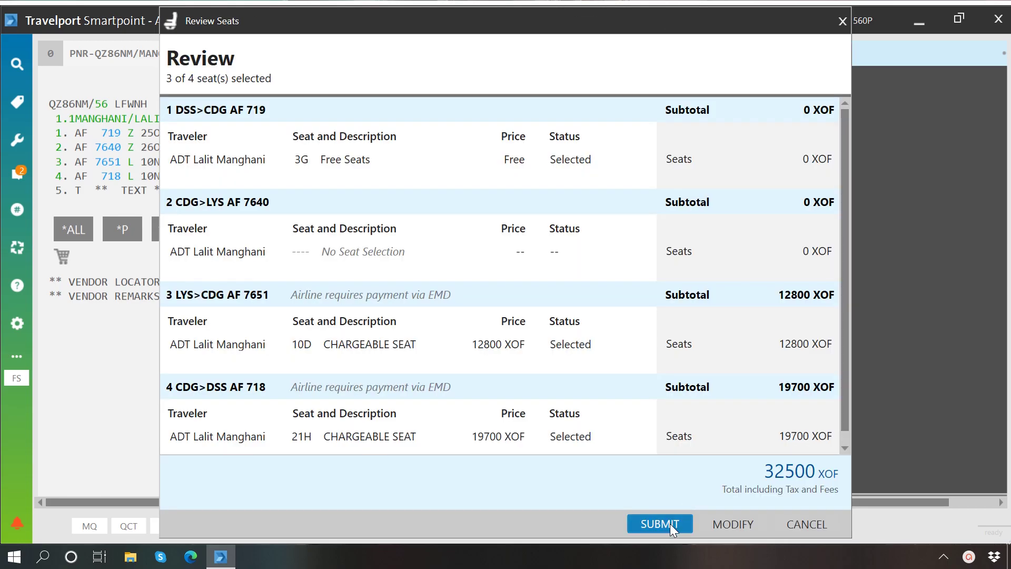
# Submit the three seat reservations and dismiss the success message.
pyautogui.click(669, 523)
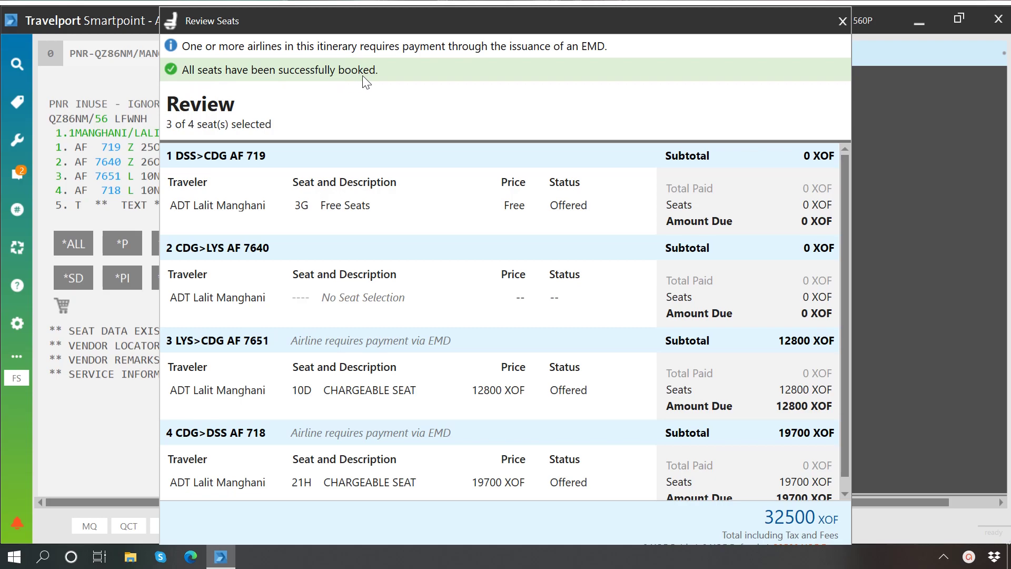
pyautogui.click(842, 21)
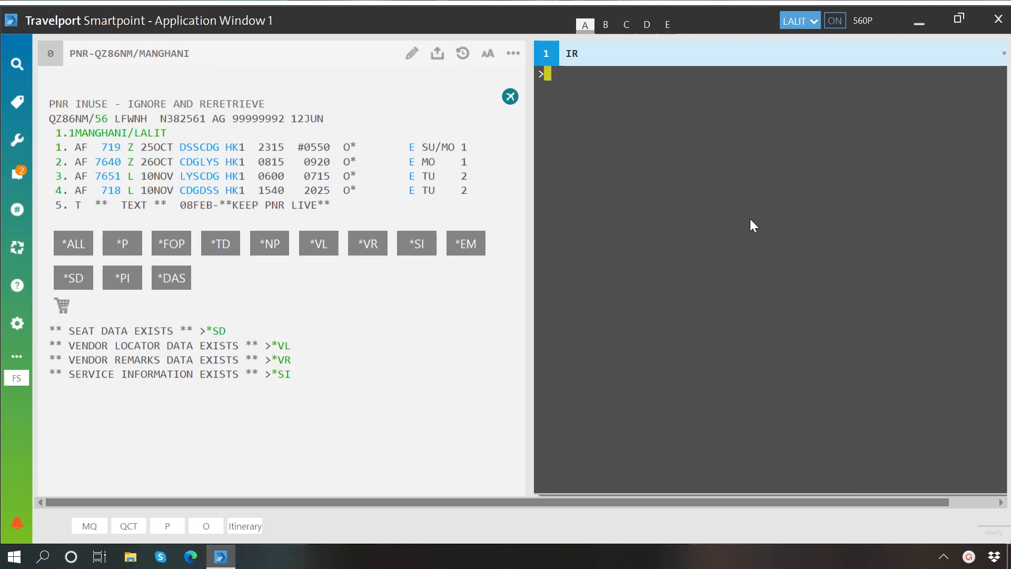
# Display the booking's seat data with *SD, showing 3G, 10D and 21H.
pyautogui.click(66, 286)
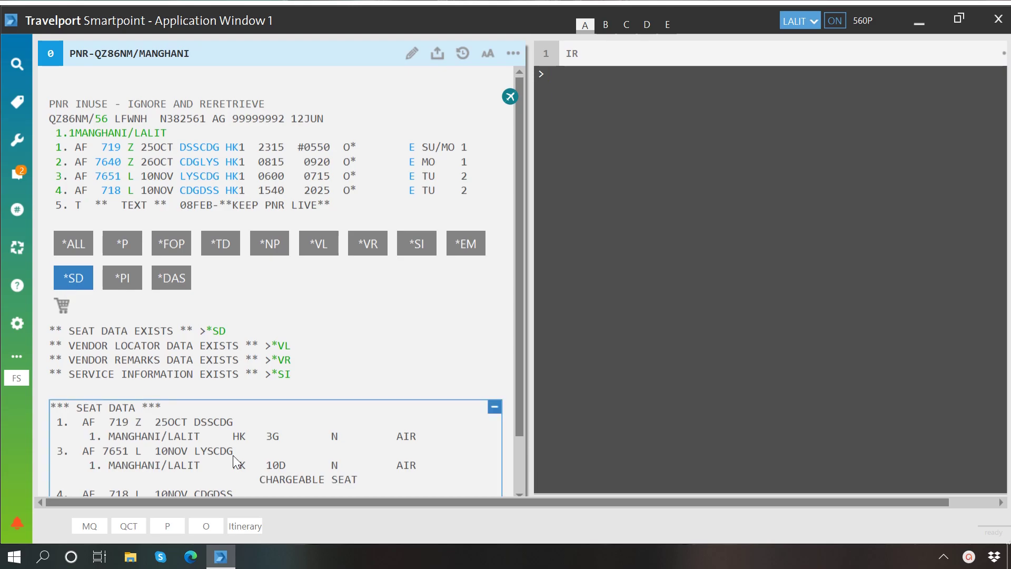
pyautogui.scroll(-1, 233, 453)
pyautogui.scroll(-1, 233, 453)
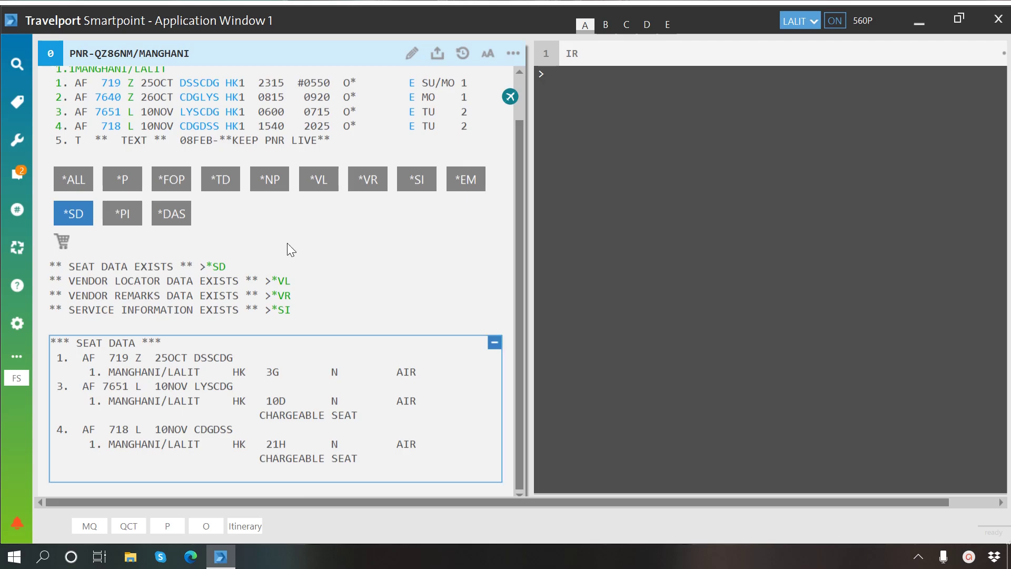
# Reopen the AF 7651 seat map, deselect seat 10D, review the change, and close the review.
pyautogui.click(131, 115)
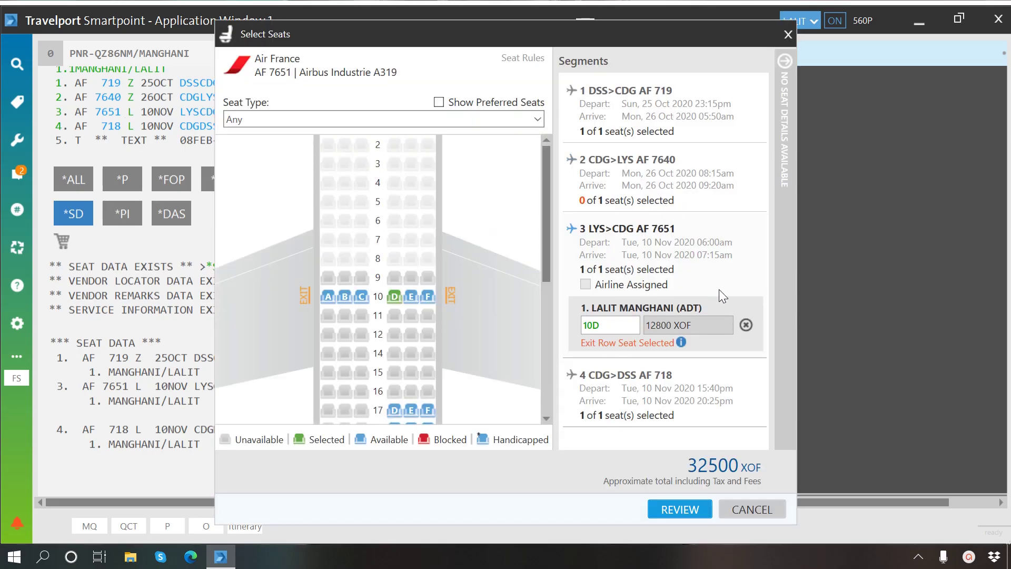
pyautogui.click(745, 325)
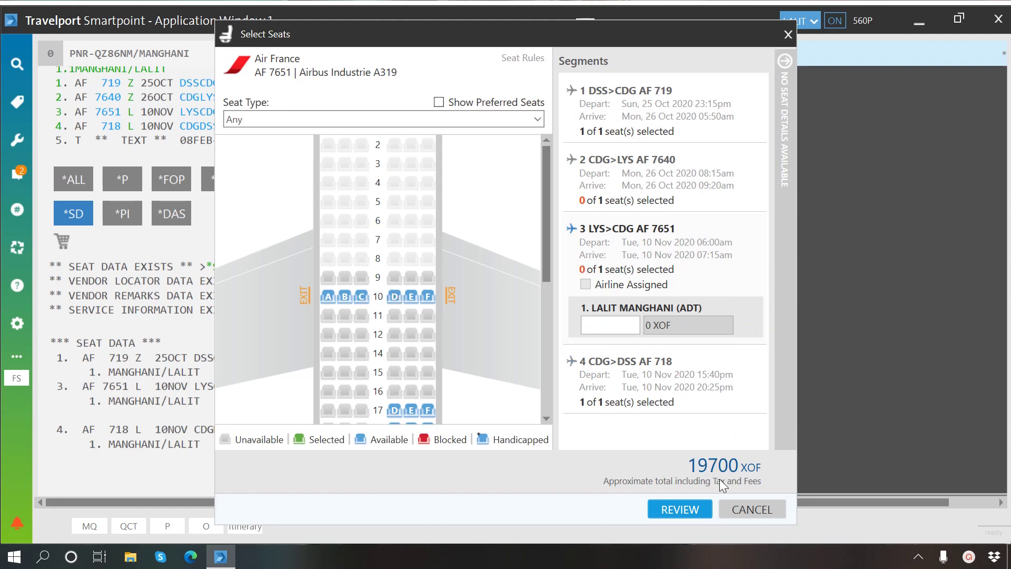
pyautogui.click(696, 506)
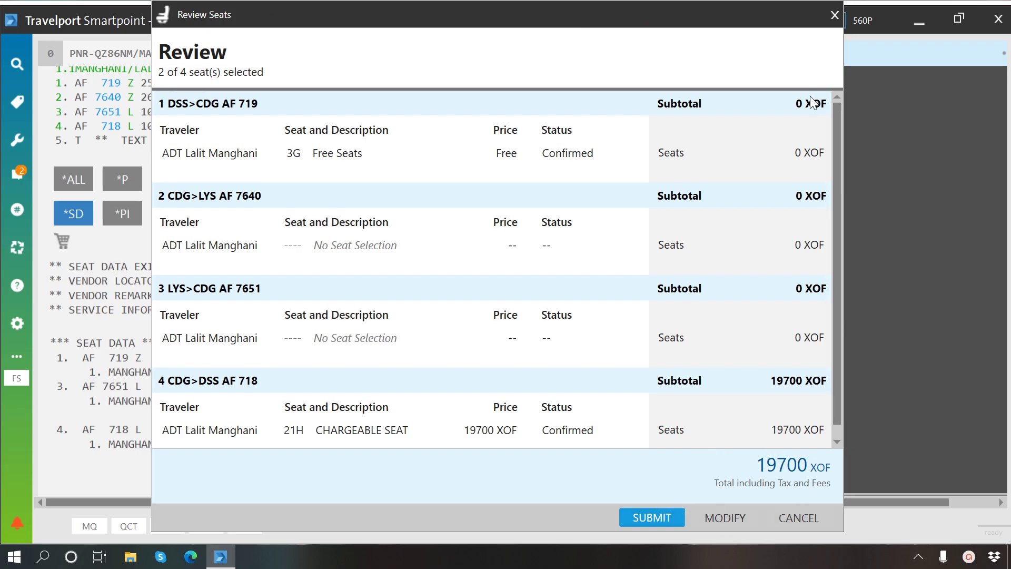
pyautogui.click(834, 16)
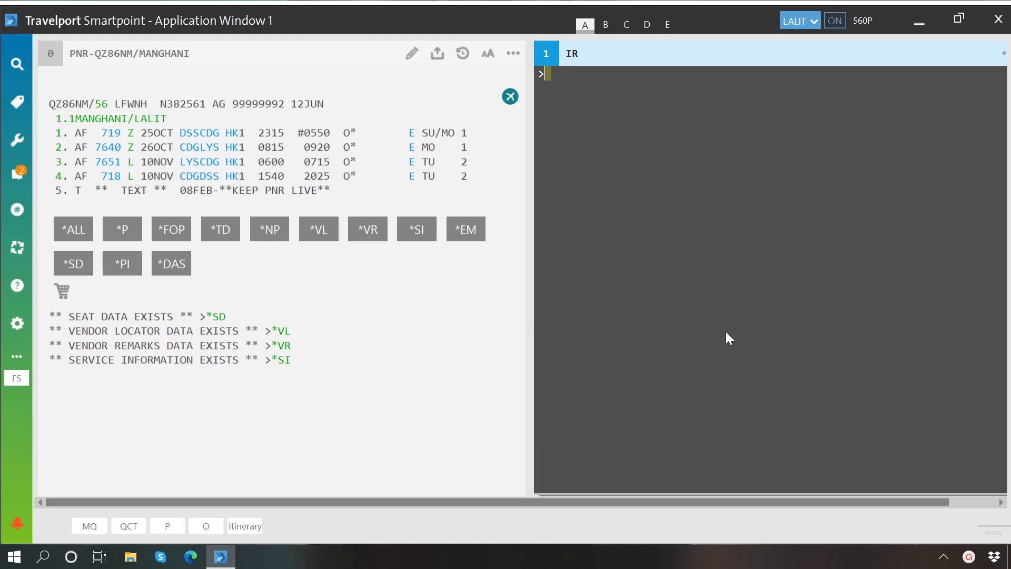
# Start a blank Notepad note and type 'S.S<SEGMENT NUM>/<SEAT NUM>'.
pyautogui.press('super+r')
pyautogui.press('Return')
pyautogui.write('S.S')
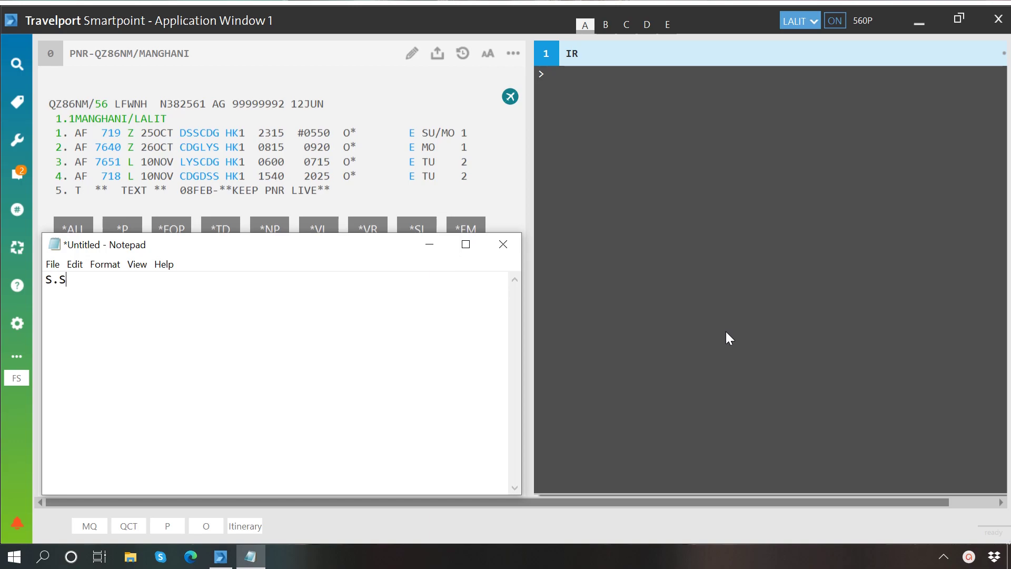
pyautogui.write('<SEGMENT NUM>')
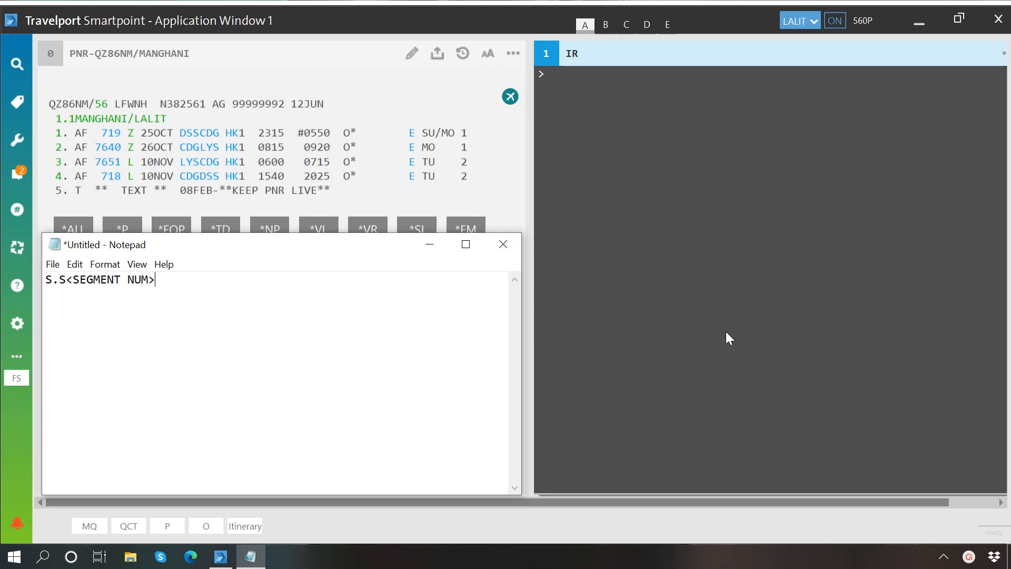
pyautogui.write('/<SEAT NUM>')
# Back in Smartpoint, request seat 2D on segment 2 with S.S2/2D.
pyautogui.hotkey('alt', 'Tab')
pyautogui.write('S.S2')
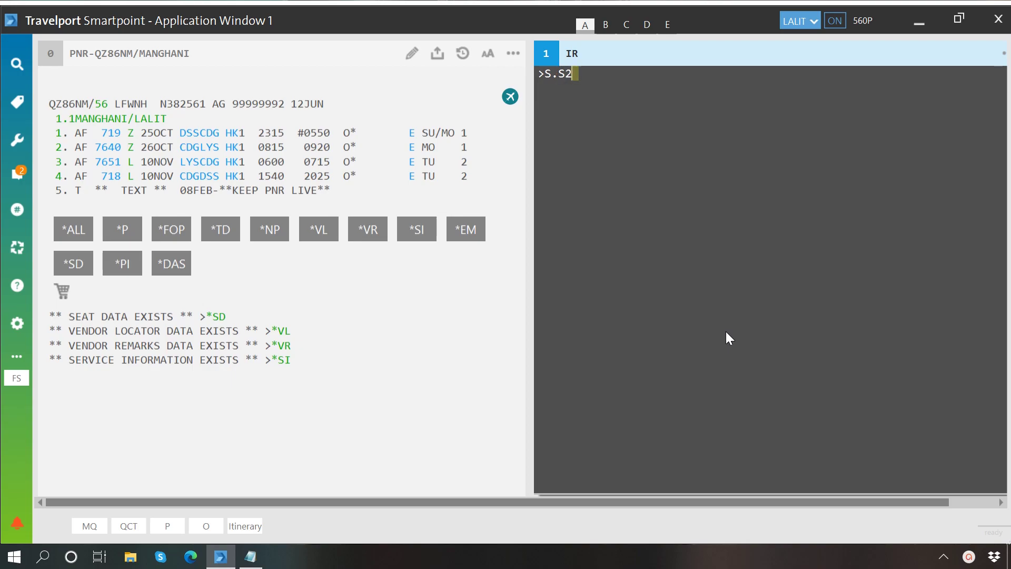
pyautogui.write('/2D')
pyautogui.press('Return')
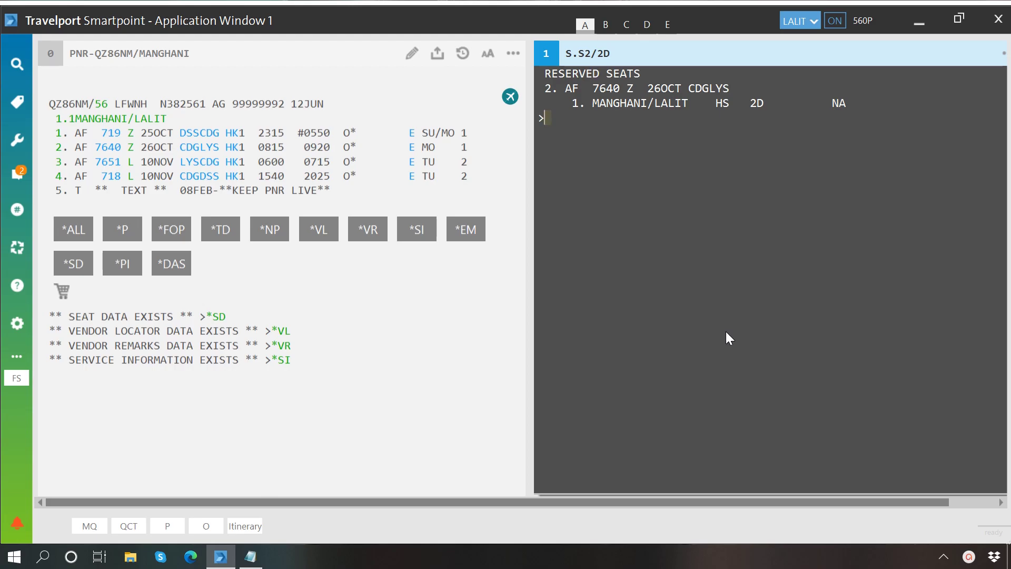
# Save the booking with R.LM and ER, then show seat data and highlight the 2D line.
pyautogui.write('R.LM')
pyautogui.press('Return')
pyautogui.write('ER')
pyautogui.press('Return')
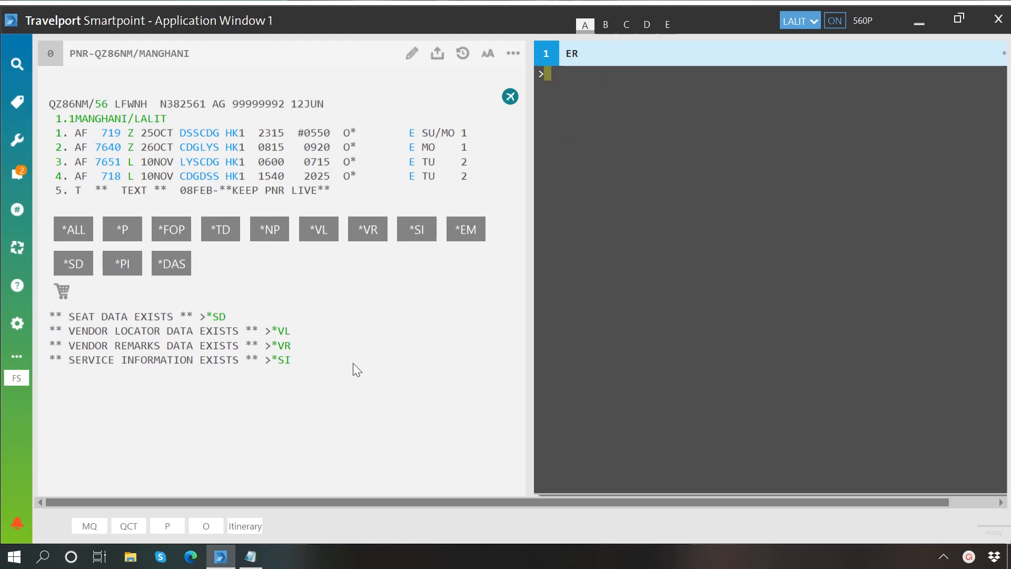
pyautogui.click(218, 317)
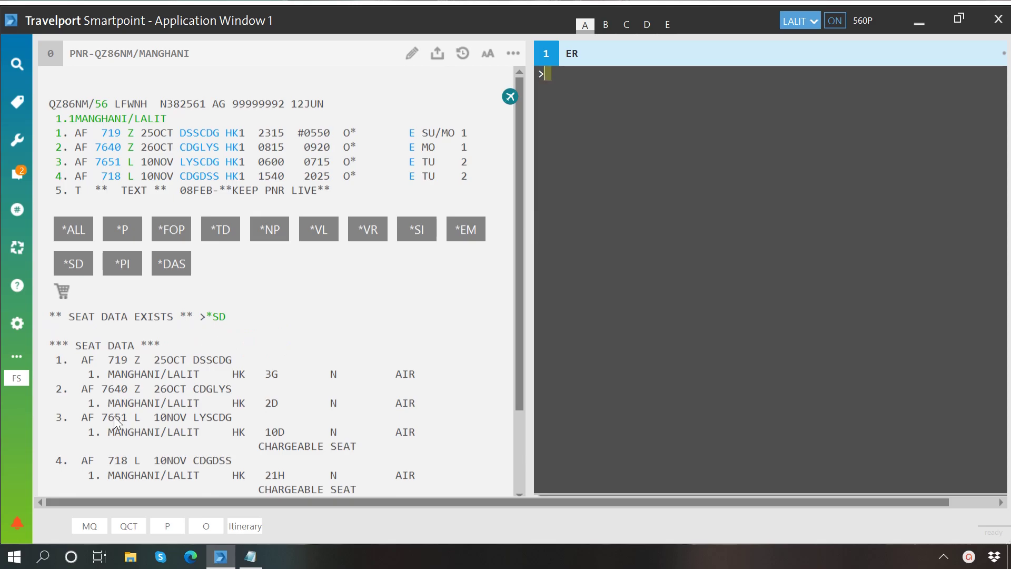
pyautogui.moveTo(49, 388); pyautogui.dragTo(435, 409)
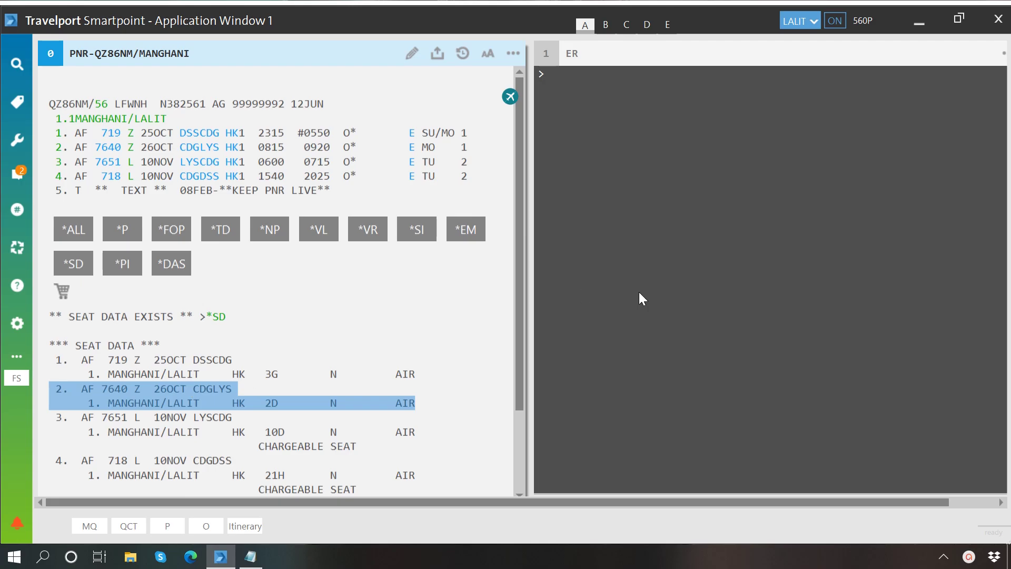
# Add the lines 'S.@' and 'S.S<SEGMENT NUM>@' to the Notepad note, then bring Smartpoint back.
pyautogui.hotkey('alt', 'Tab')
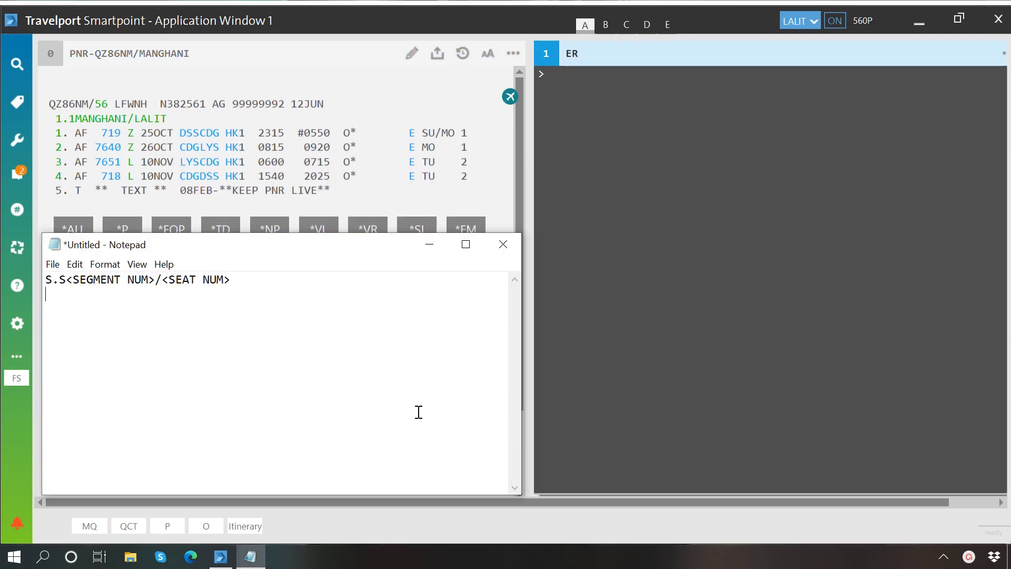
pyautogui.write('S.')
pyautogui.write('@')
pyautogui.write('S.S')
pyautogui.write('<SEGMENT ')
pyautogui.write('NUM>')
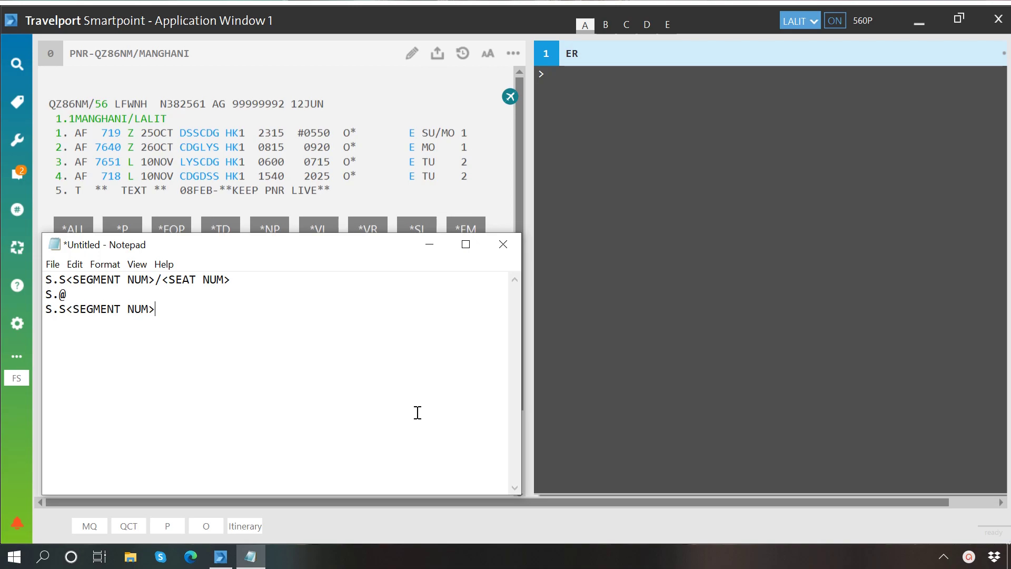
pyautogui.write('@')
pyautogui.click(775, 361)
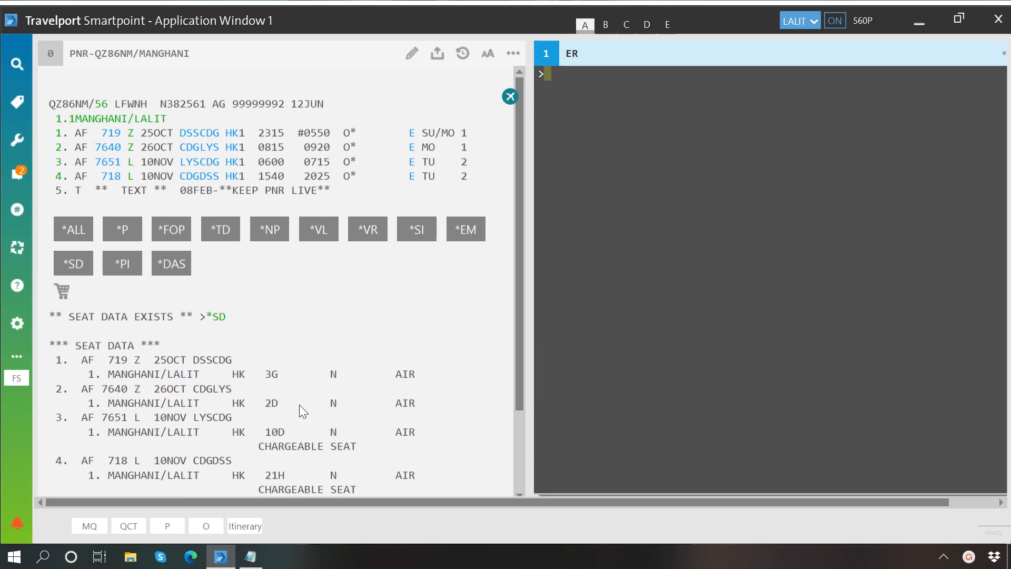
# Cancel the segment 2 seat with S.S2@, save via R.LM and ER, and show the remaining seat data.
pyautogui.write('S.S')
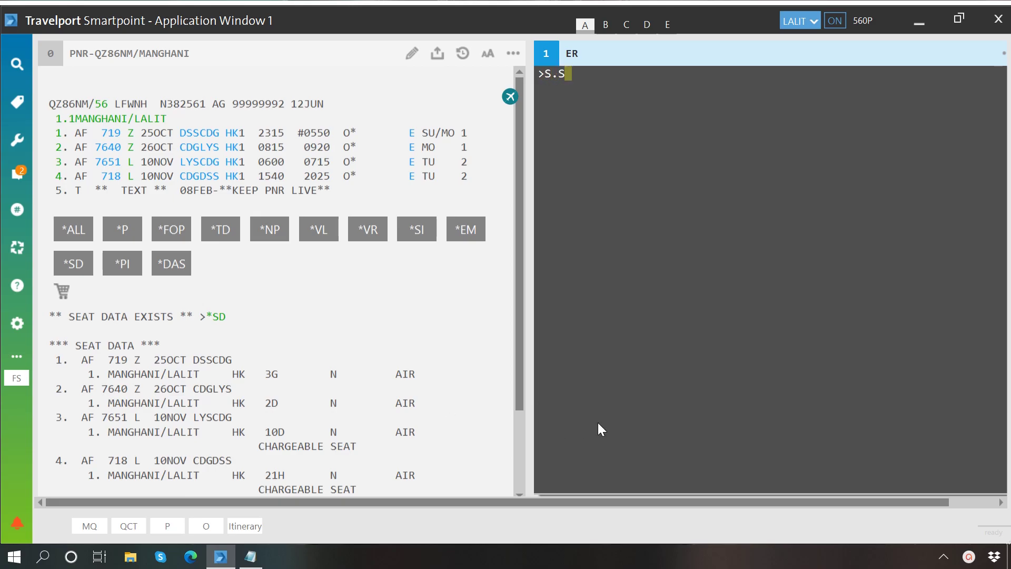
pyautogui.write('2@')
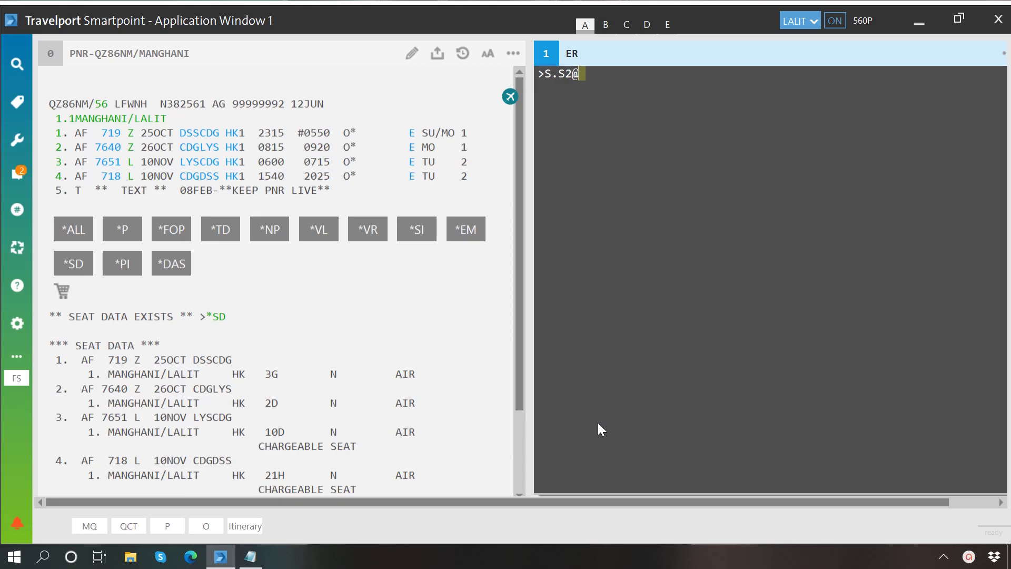
pyautogui.press('Return')
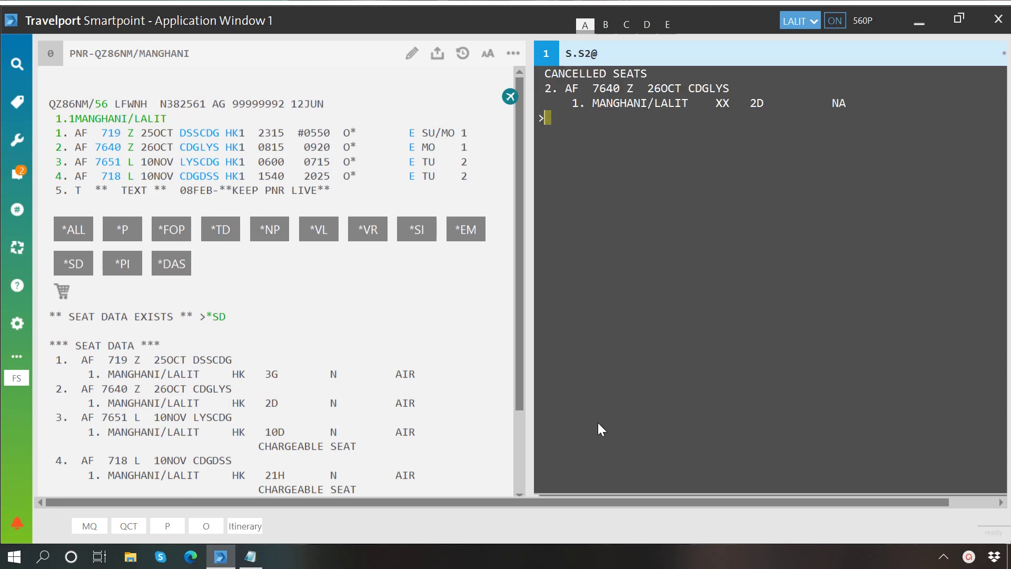
pyautogui.write('R.LM')
pyautogui.press('Return')
pyautogui.write('ER')
pyautogui.press('Return')
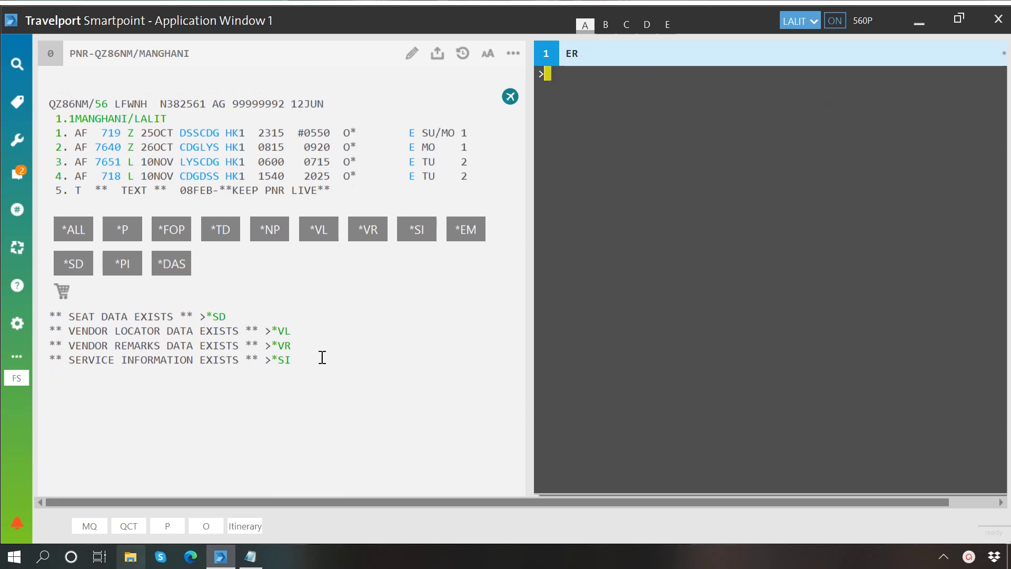
pyautogui.click(225, 319)
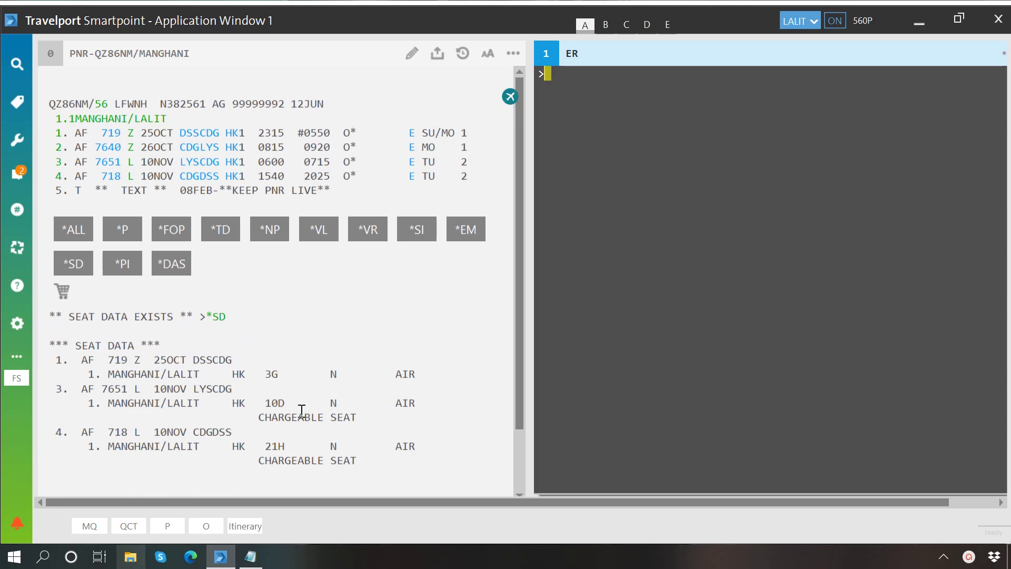